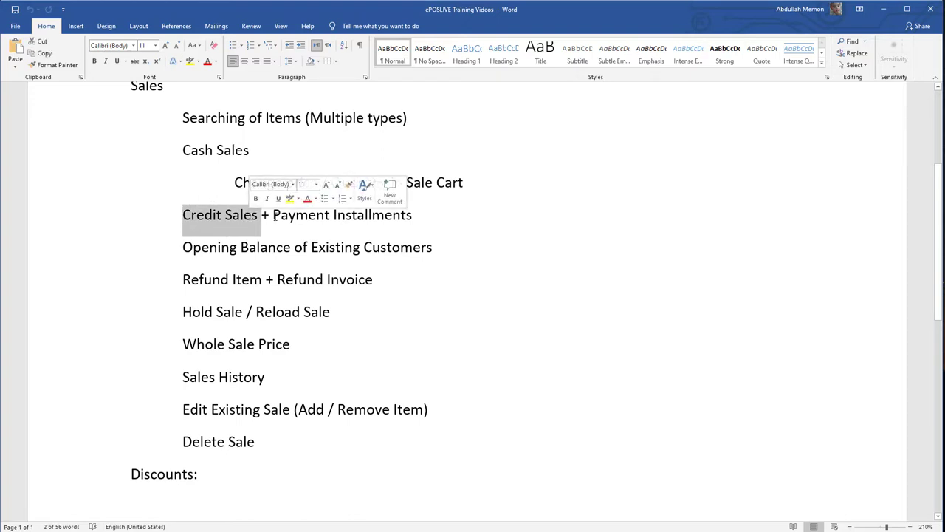
{"action": "left_click", "coordinate": [276, 227]}
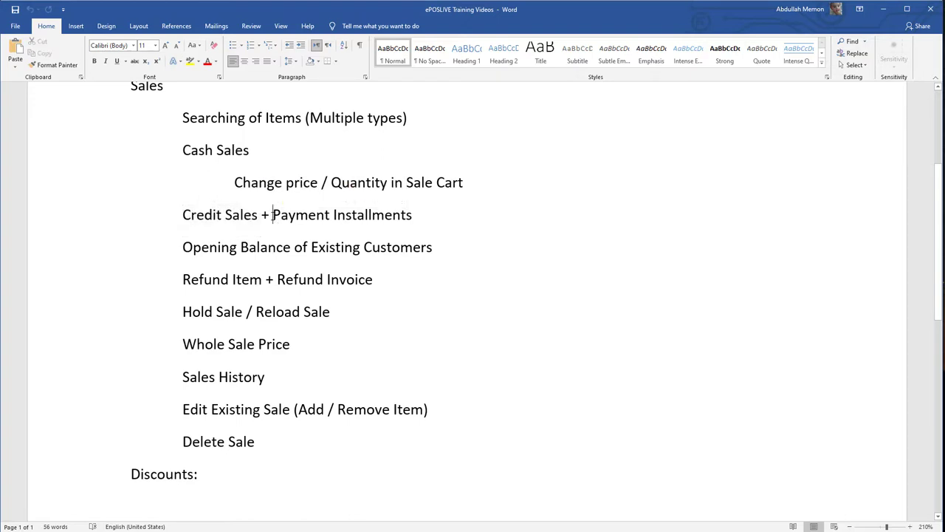
{"action": "left_click_drag", "start_coordinate": [273, 215], "coordinate": [391, 219]}
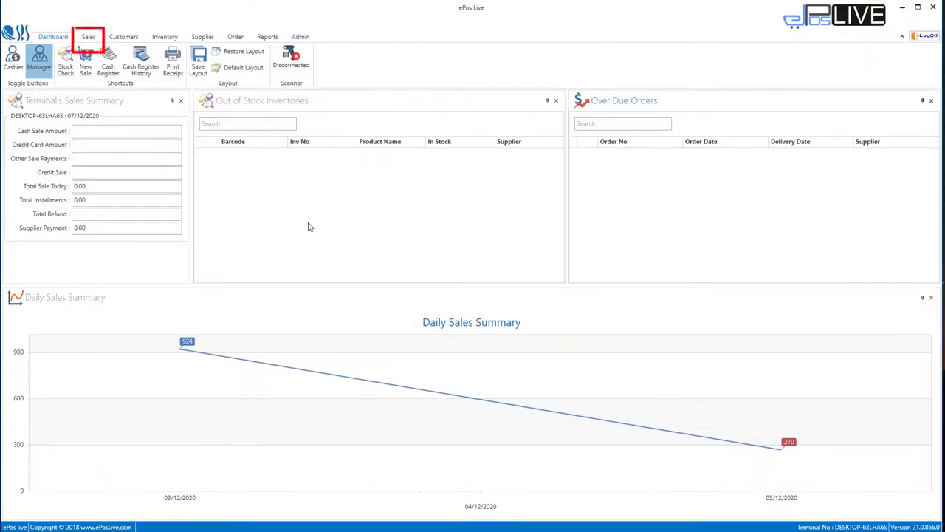
Switch to ePos Live, start a customer sale and look through the list of existing customers.
{"action": "left_click", "coordinate": [89, 38]}
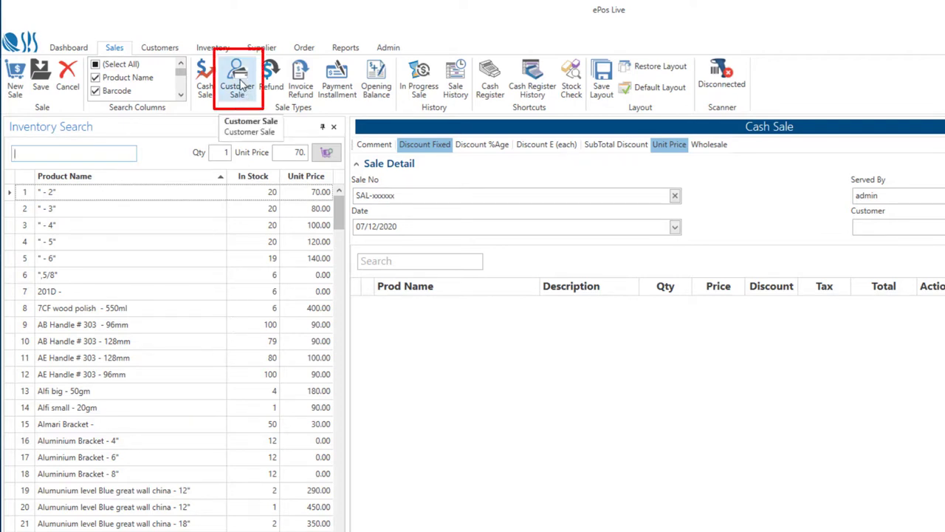
{"action": "left_click", "coordinate": [240, 85]}
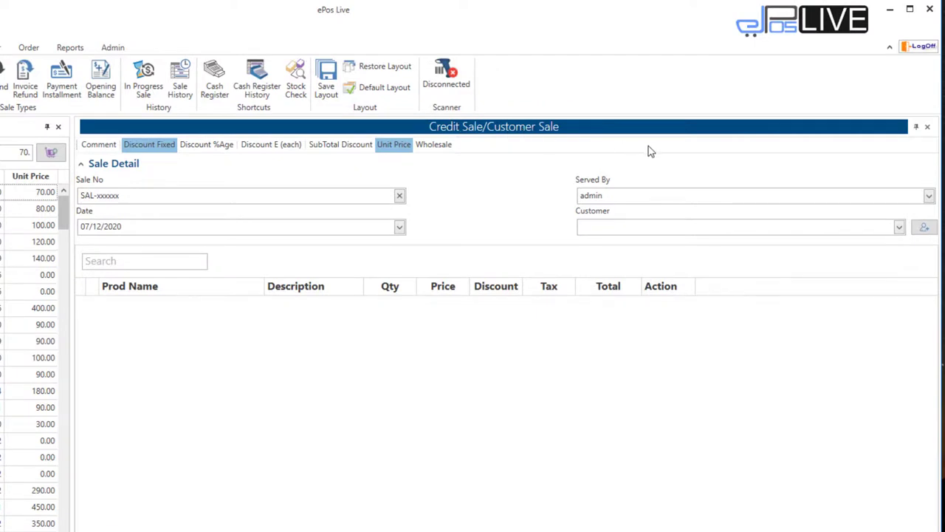
{"action": "left_click", "coordinate": [877, 229]}
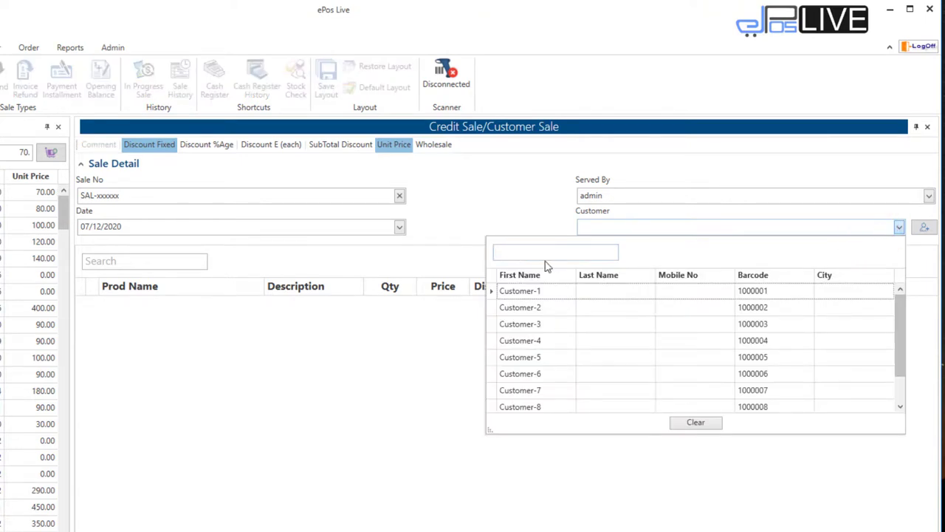
{"action": "scroll", "coordinate": [634, 341], "scroll_direction": "down", "scroll_amount": 1}
{"action": "scroll", "coordinate": [634, 341], "scroll_direction": "up", "scroll_amount": 1}
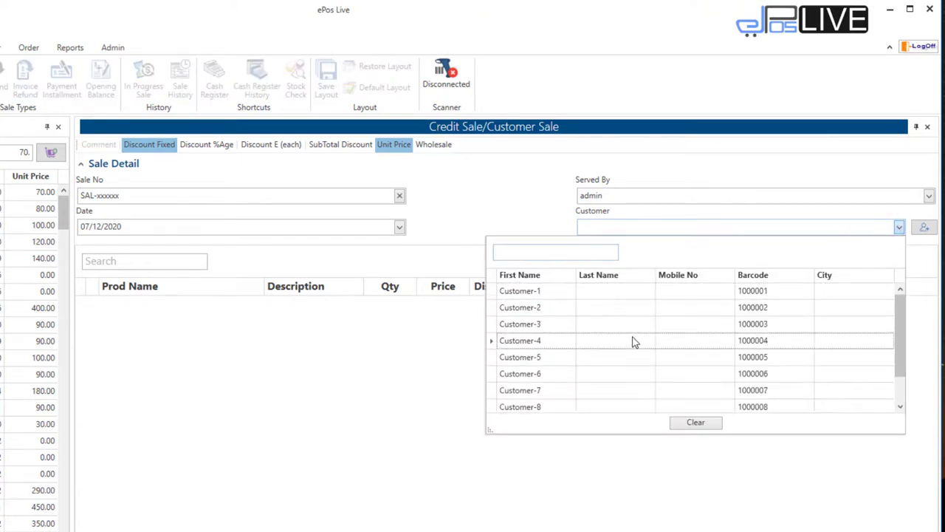
{"action": "left_click", "coordinate": [481, 165]}
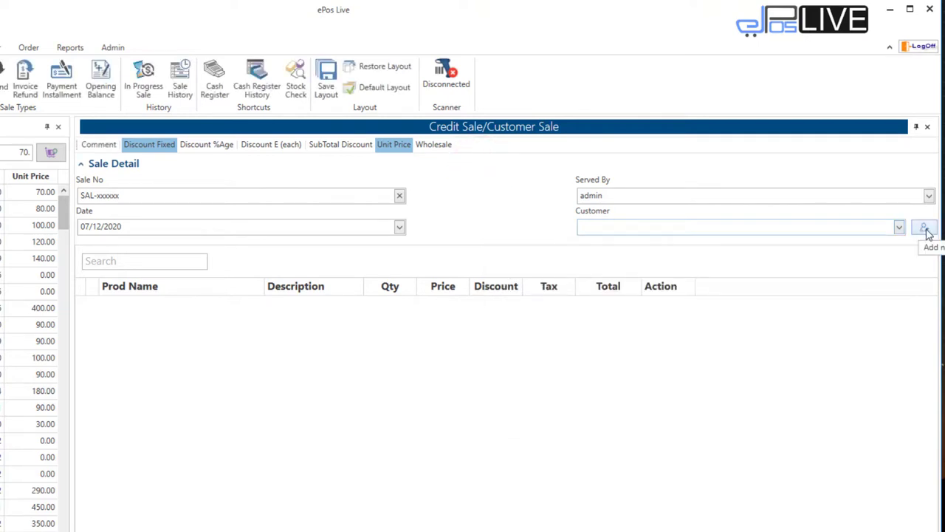
Review the new-customer form's first name field and customer category options, and leave the form without saving a customer.
{"action": "left_click", "coordinate": [925, 229]}
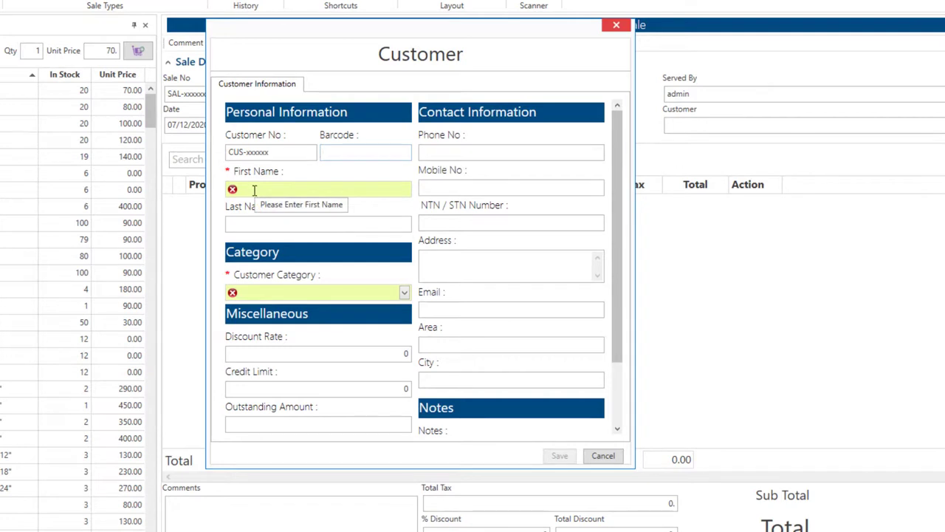
{"action": "left_click", "coordinate": [255, 189]}
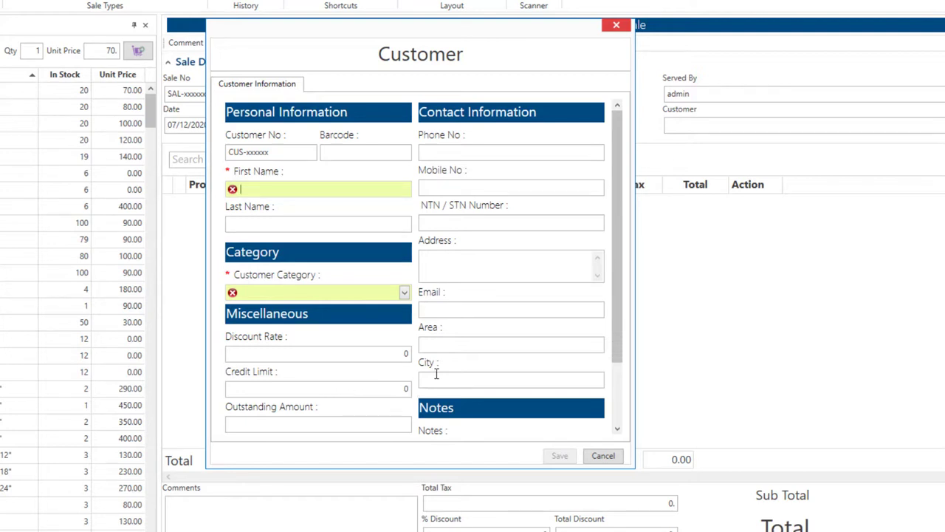
{"action": "left_click", "coordinate": [308, 187]}
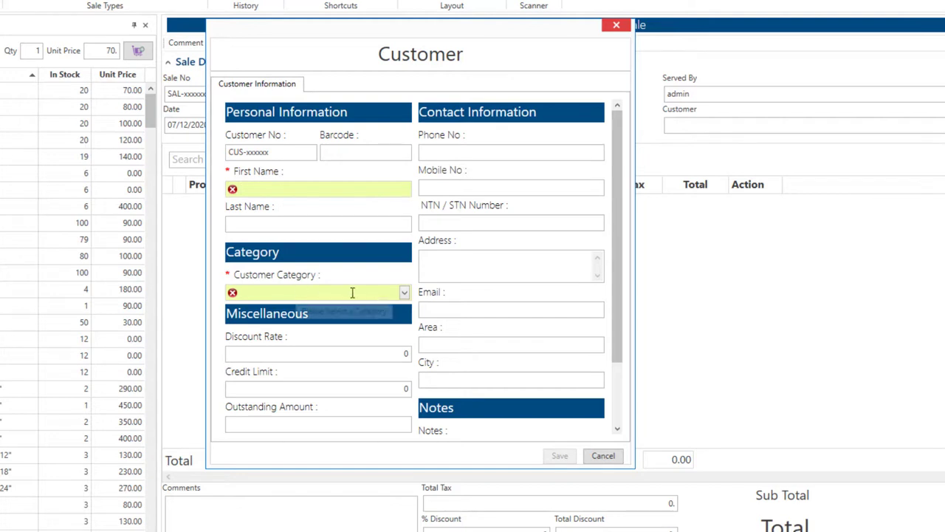
{"action": "left_click", "coordinate": [405, 293]}
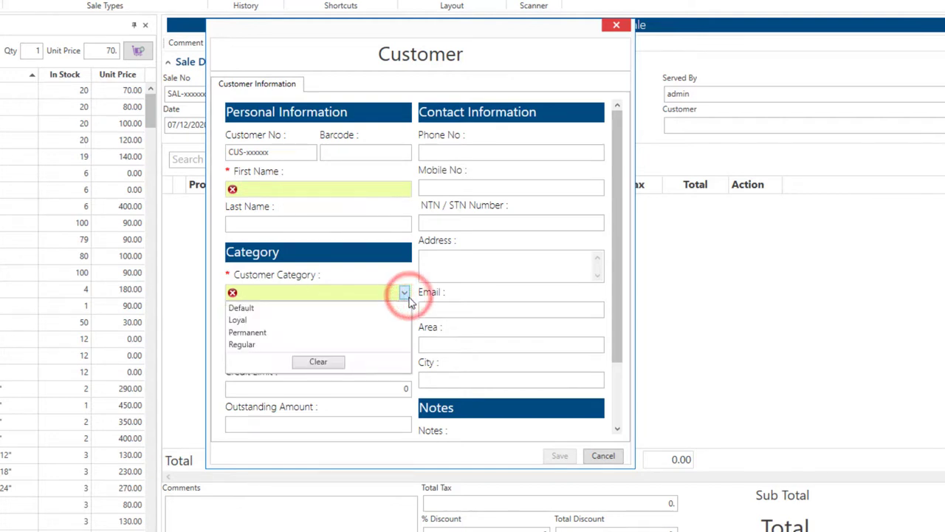
{"action": "left_click", "coordinate": [375, 117]}
{"action": "left_click", "coordinate": [545, 457]}
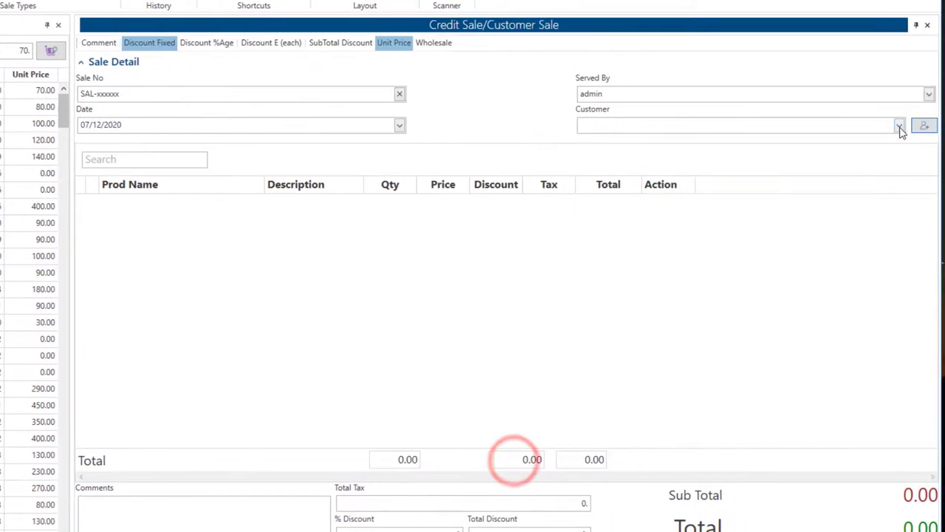
Select Customer-9 as the customer for the credit sale.
{"action": "left_click", "coordinate": [928, 126]}
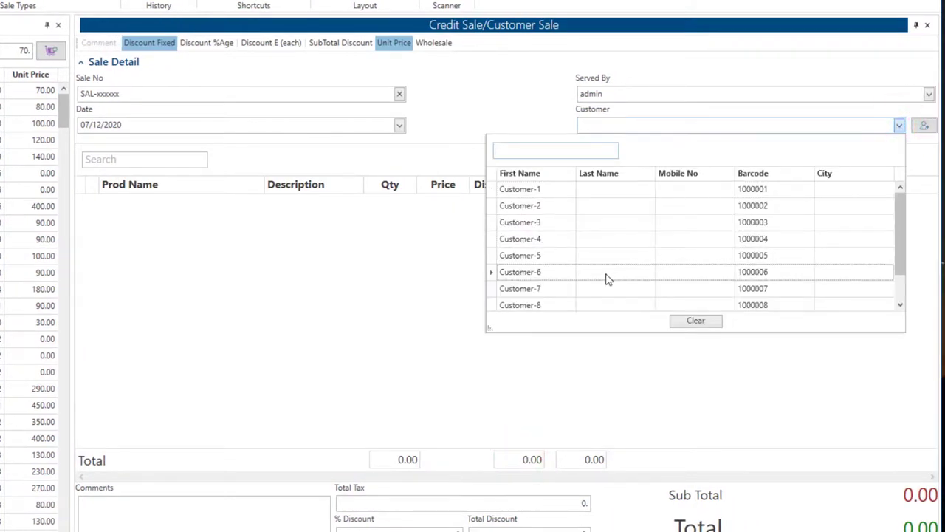
{"action": "scroll", "coordinate": [584, 283], "scroll_direction": "down", "scroll_amount": 1}
{"action": "left_click", "coordinate": [538, 285]}
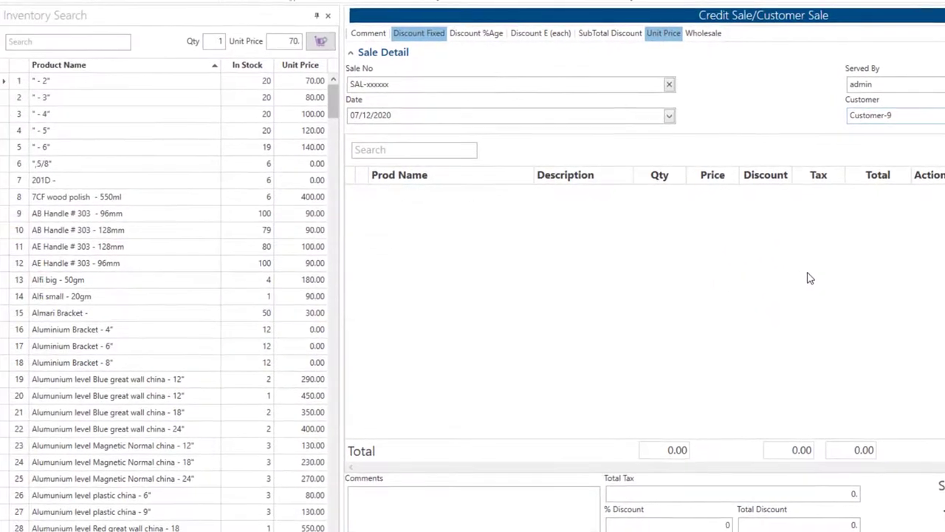
Add one each of the Alumunium level Blue great wall china 12" (450), 18" (350) and 24" (400) to the cart.
{"action": "double_click", "coordinate": [131, 391]}
{"action": "double_click", "coordinate": [133, 413]}
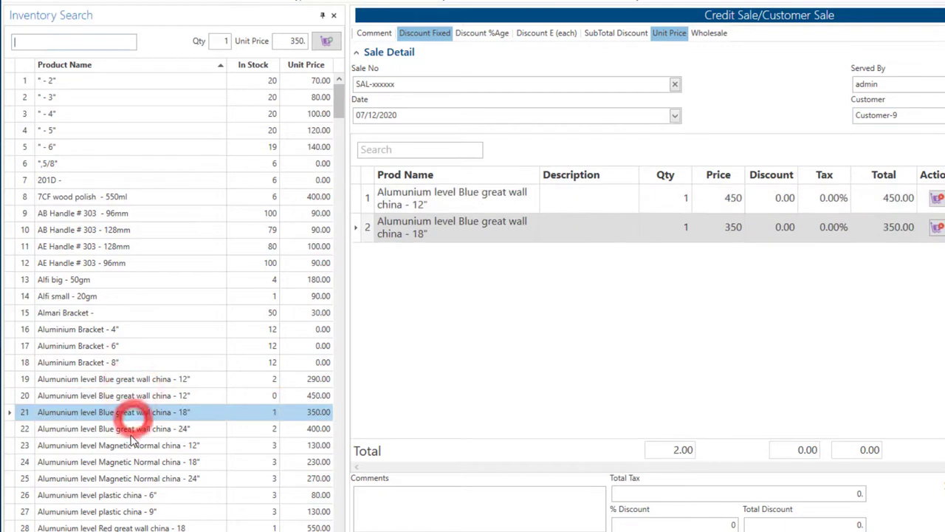
{"action": "double_click", "coordinate": [131, 428]}
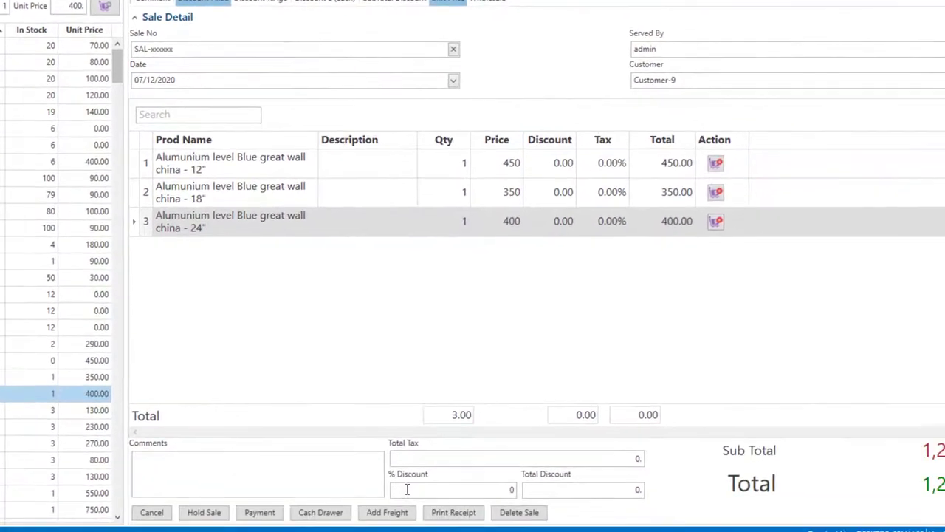
Open the payment details for the credit sale and view the customer's sales and payments account.
{"action": "key", "text": "ctrl+s"}
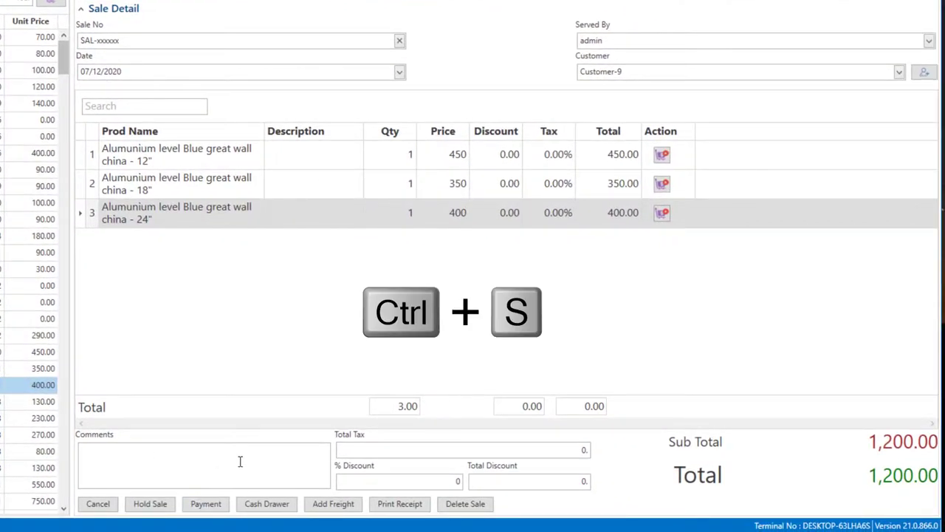
{"action": "key", "text": "ctrl+s"}
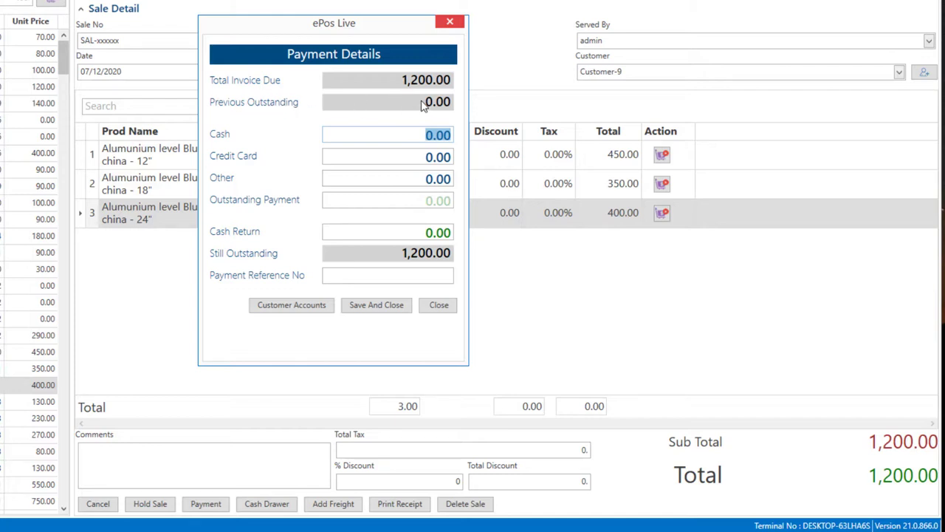
{"action": "left_click", "coordinate": [415, 177]}
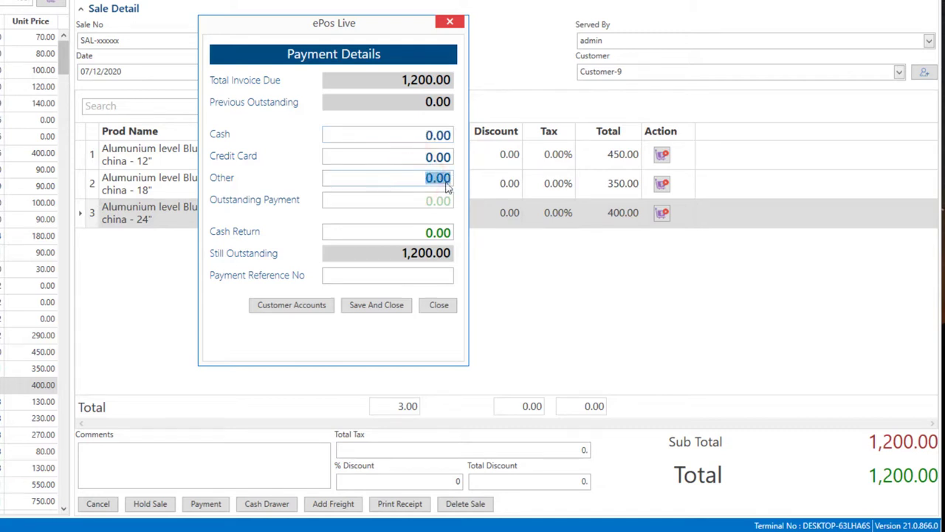
{"action": "left_click", "coordinate": [369, 275]}
{"action": "left_click", "coordinate": [292, 308]}
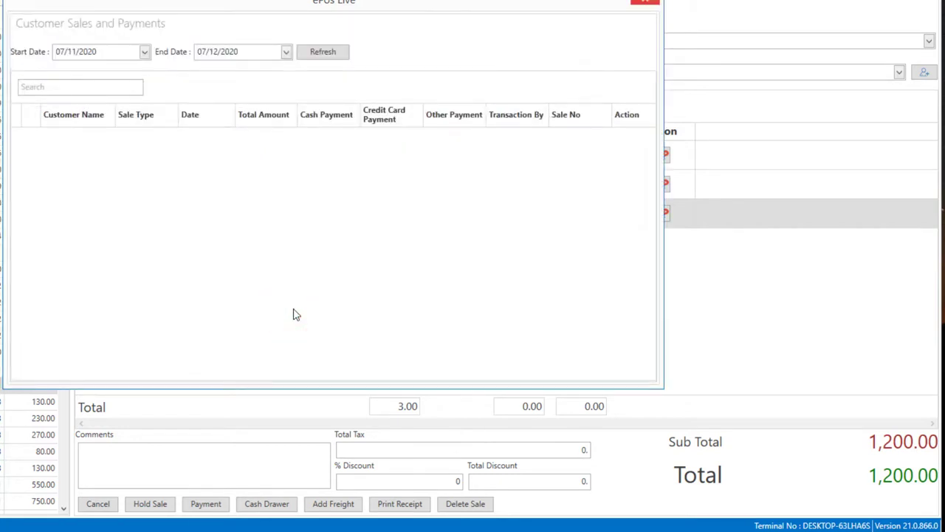
{"action": "left_click", "coordinate": [644, 3]}
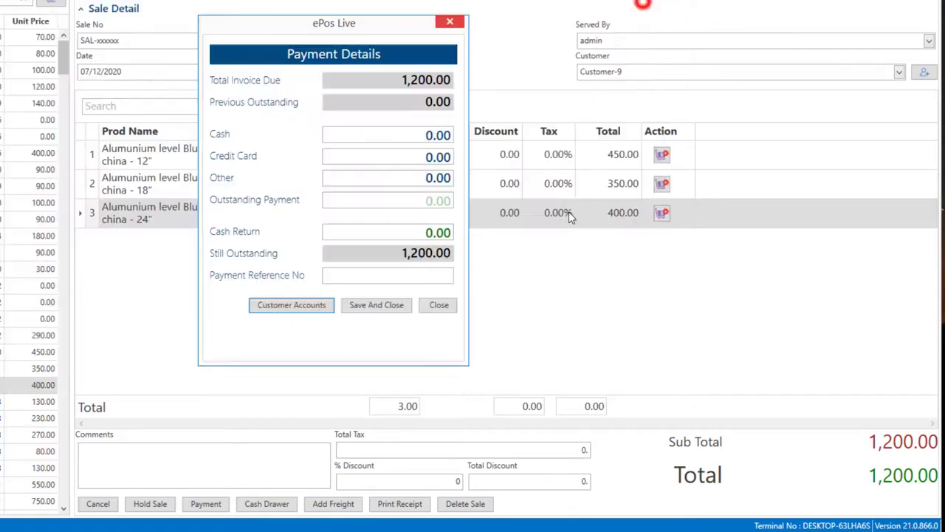
Save the credit sale with a cash payment of 500 and save its receipt file.
{"action": "left_click", "coordinate": [422, 138]}
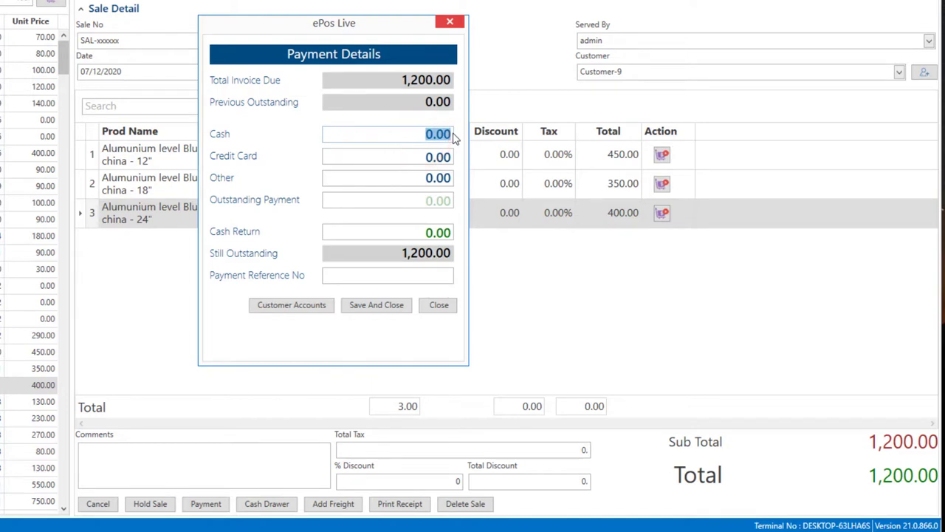
{"action": "type", "text": "500"}
{"action": "left_click", "coordinate": [380, 306]}
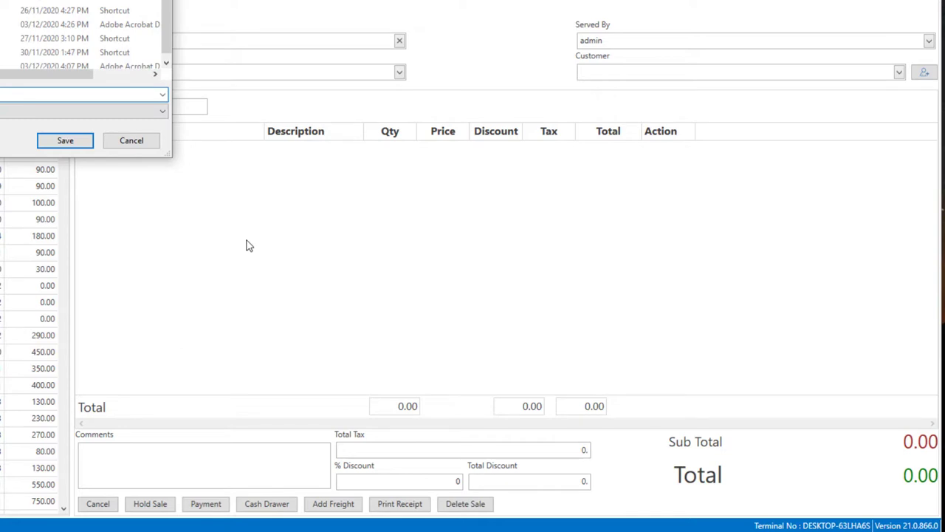
{"action": "key", "text": "Return"}
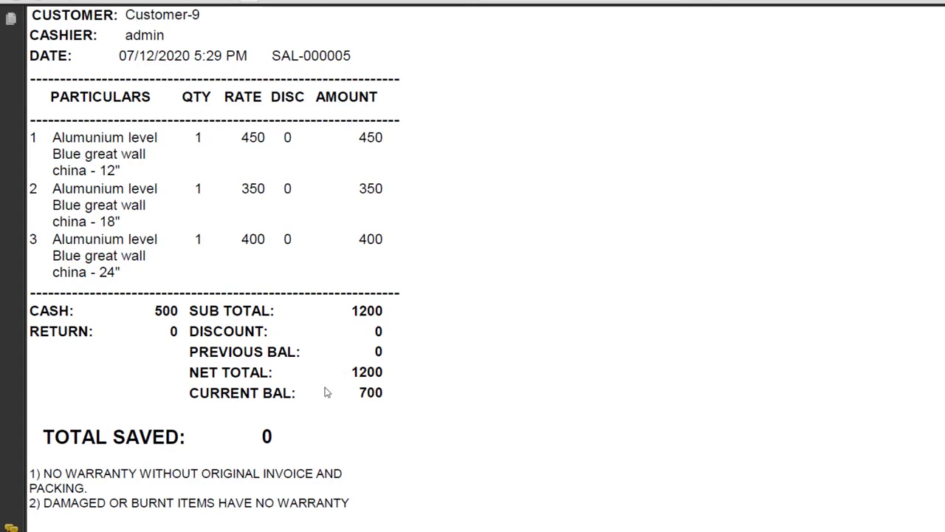
Examine the cash paid and the current balance on the saved receipt.
{"action": "left_click", "coordinate": [155, 311]}
{"action": "left_click_drag", "start_coordinate": [357, 391], "coordinate": [385, 390]}
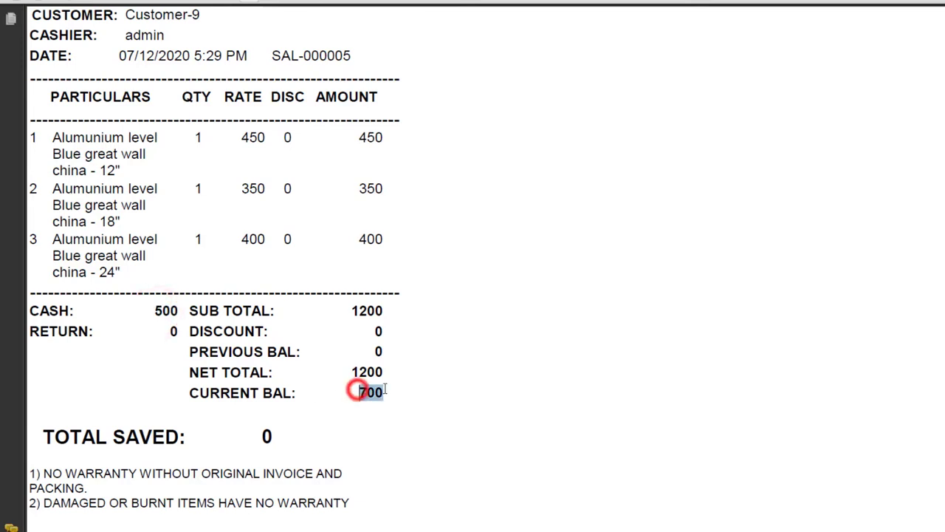
{"action": "left_click", "coordinate": [406, 391]}
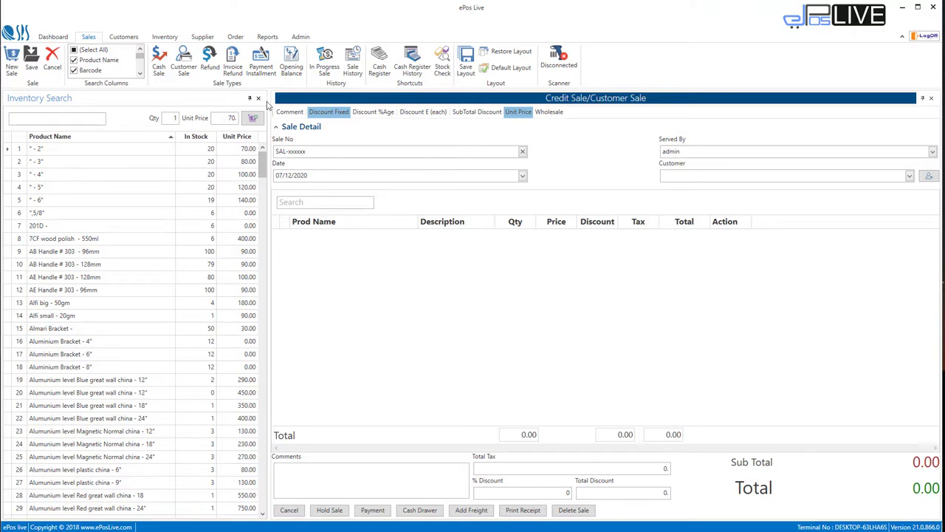
Start an installment payment in ePos Live and select Customer-9 as its customer.
{"action": "left_click", "coordinate": [260, 69]}
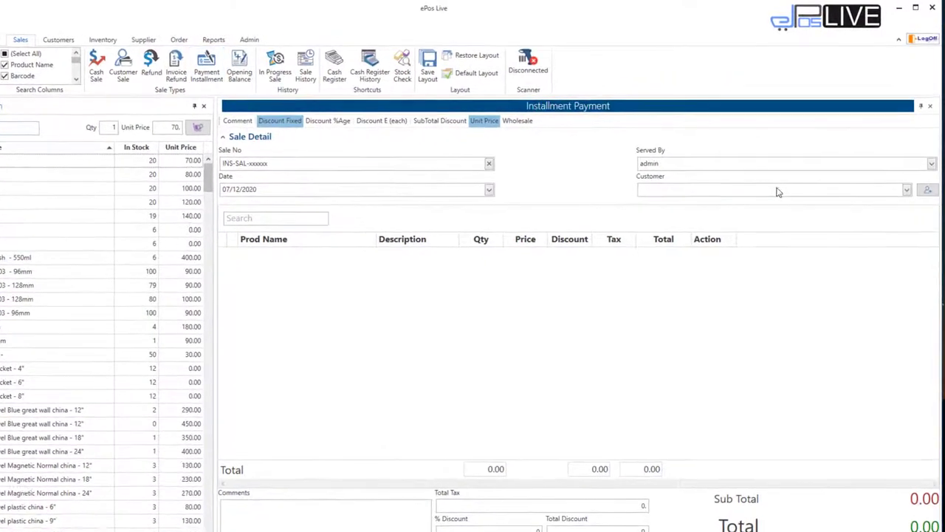
{"action": "left_click", "coordinate": [772, 201]}
{"action": "scroll", "coordinate": [683, 276], "scroll_direction": "down", "scroll_amount": 2}
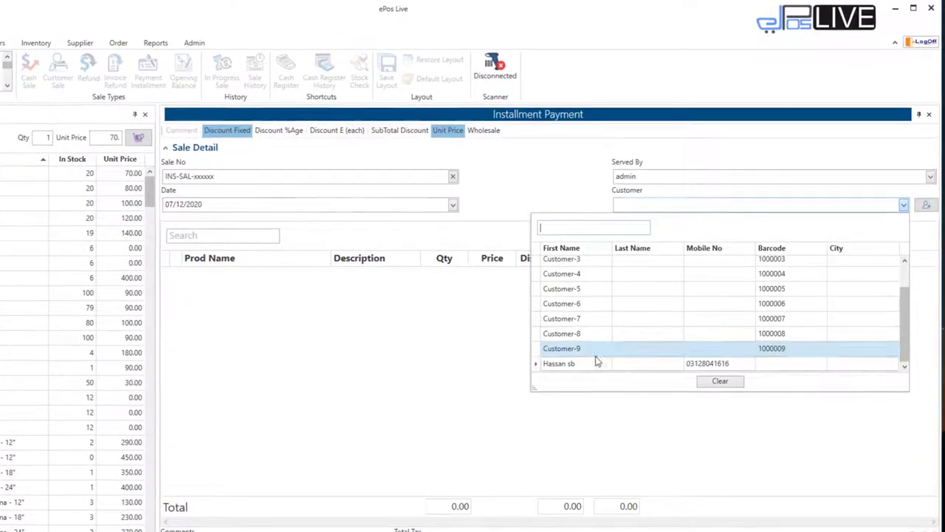
{"action": "left_click", "coordinate": [574, 355]}
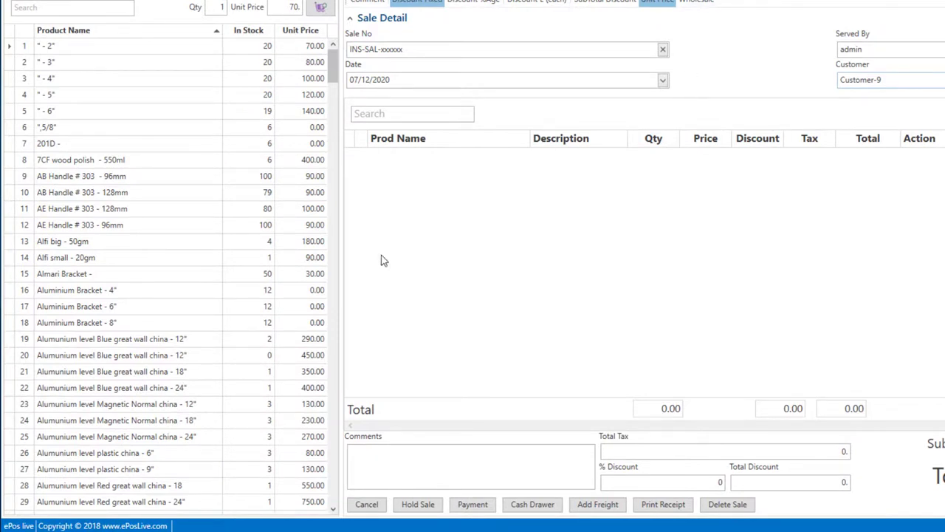
Try to add the Alumunium level Blue great wall china 12" and the Aluminium Bracket 6" to the installment payment.
{"action": "left_click", "coordinate": [149, 361]}
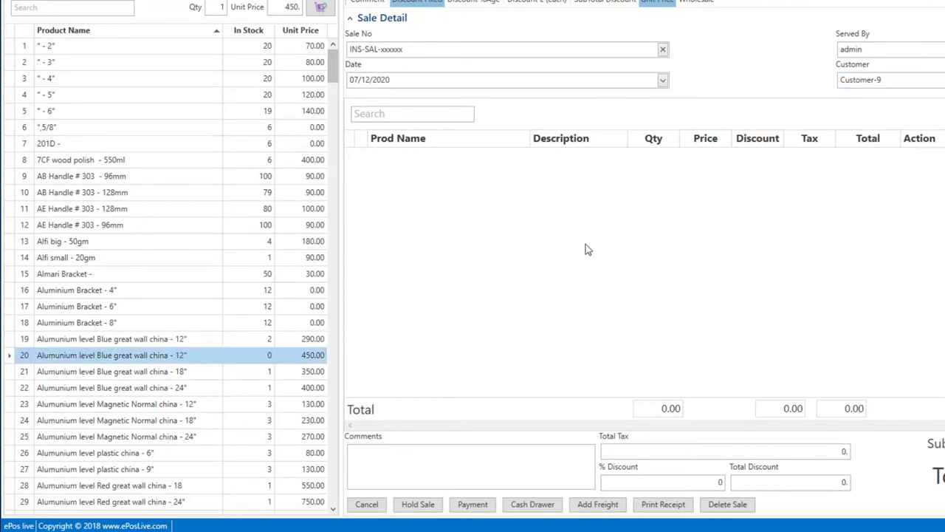
{"action": "left_click", "coordinate": [134, 313]}
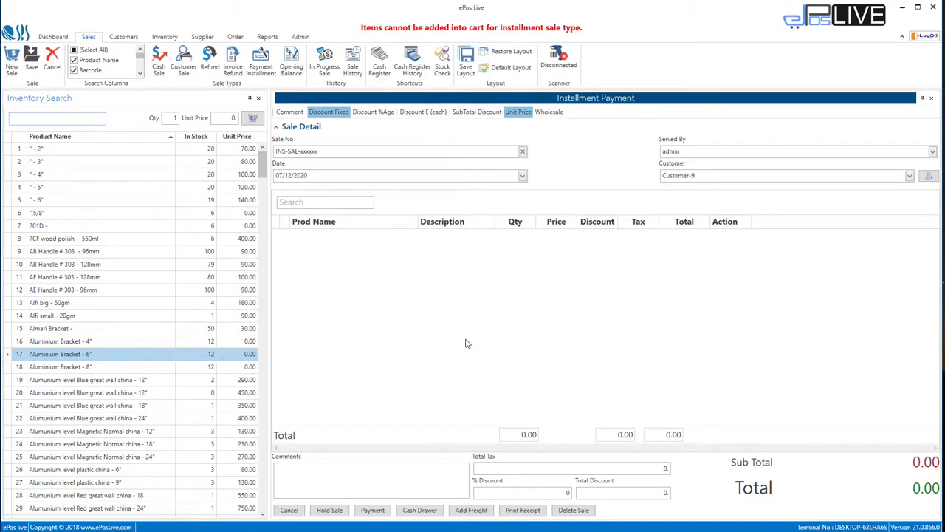
Save a cash installment of 500 towards Customer-9's outstanding balance and dismiss the receipt file dialog.
{"action": "left_click", "coordinate": [372, 509]}
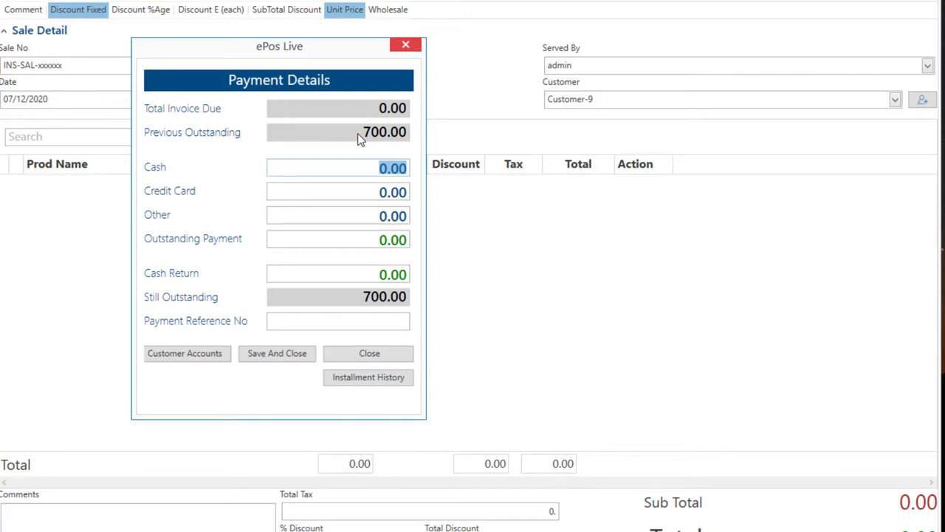
{"action": "type", "text": "500"}
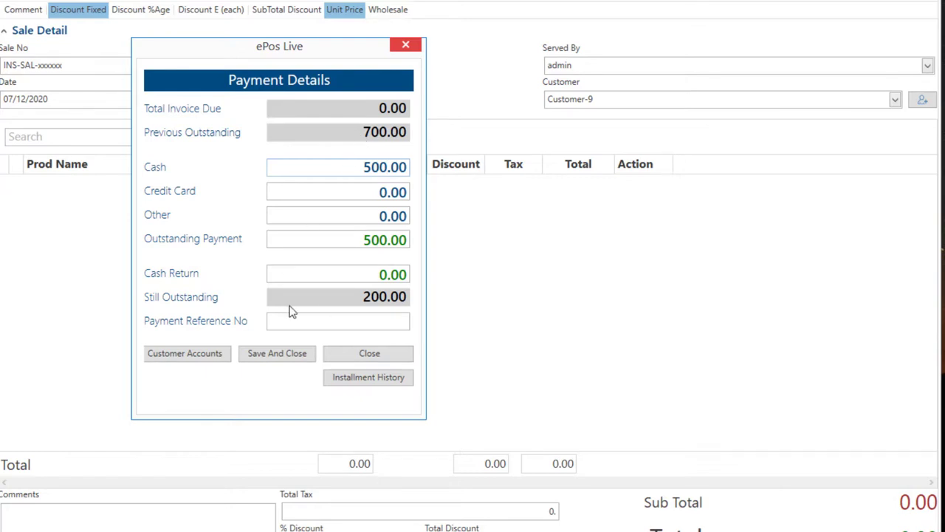
{"action": "left_click", "coordinate": [277, 353]}
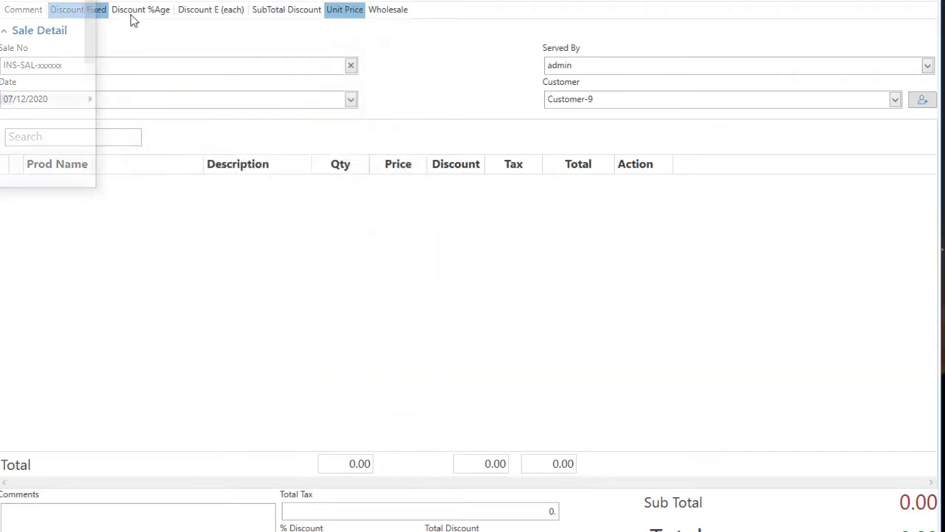
{"action": "left_click", "coordinate": [59, 174]}
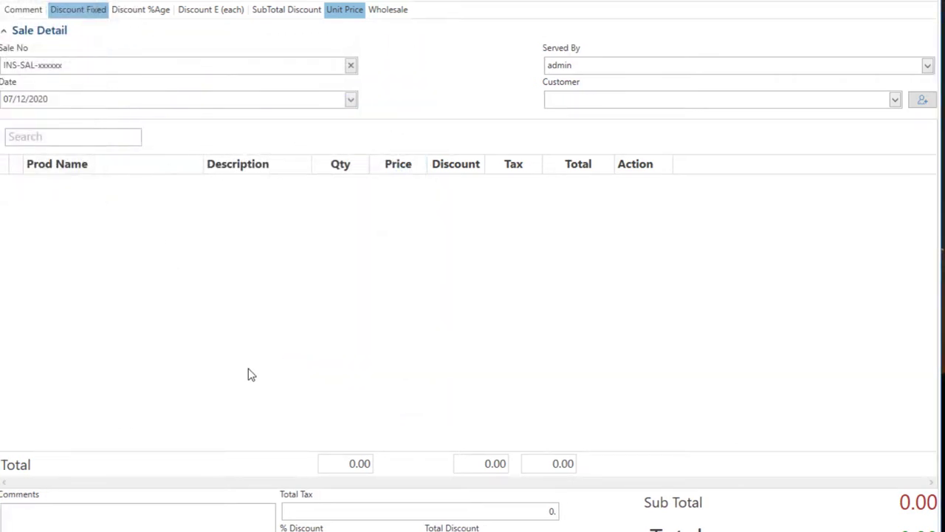